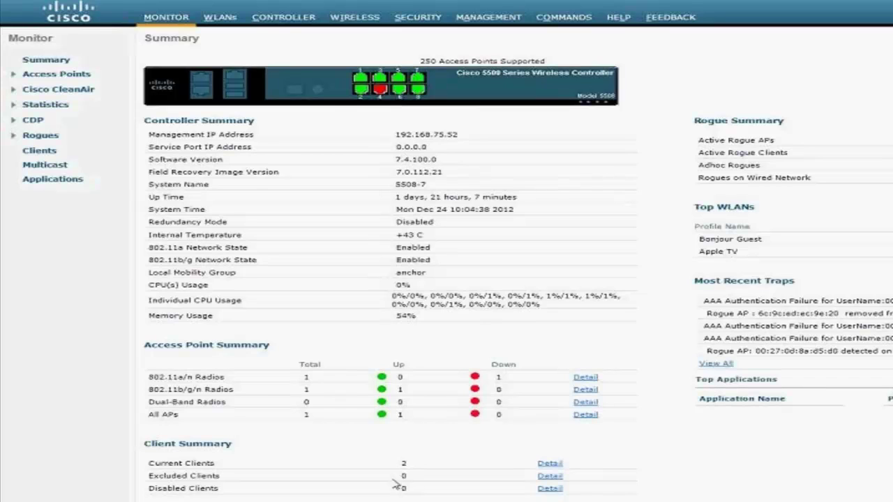
Step: Show the Current Clients list with the Bonjour Guest and apple_tv clients on 3502i-2
left_click(355, 17)
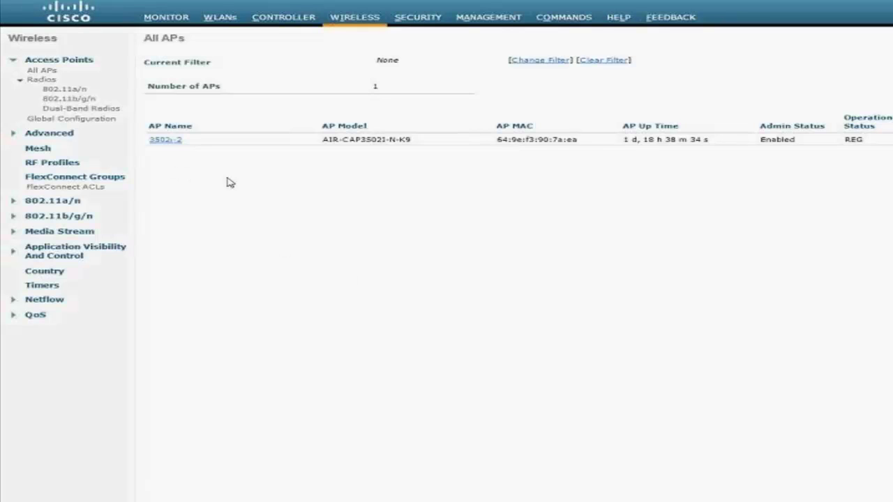
left_click(172, 17)
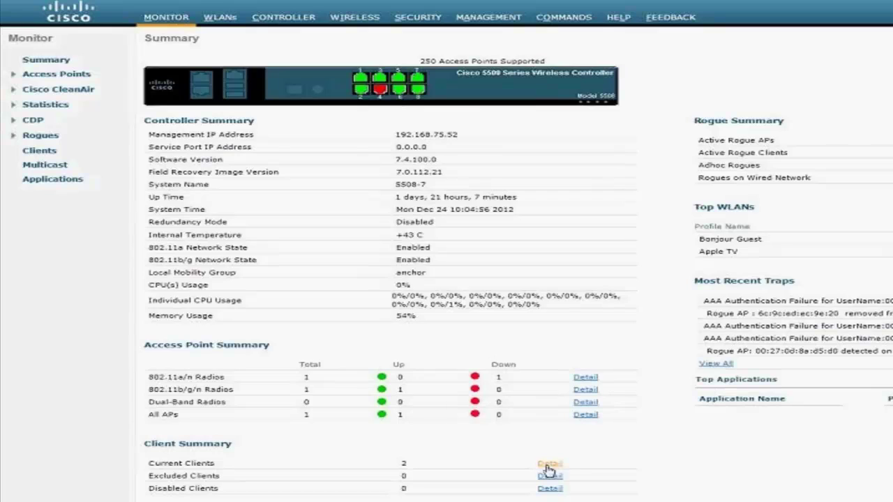
left_click(548, 465)
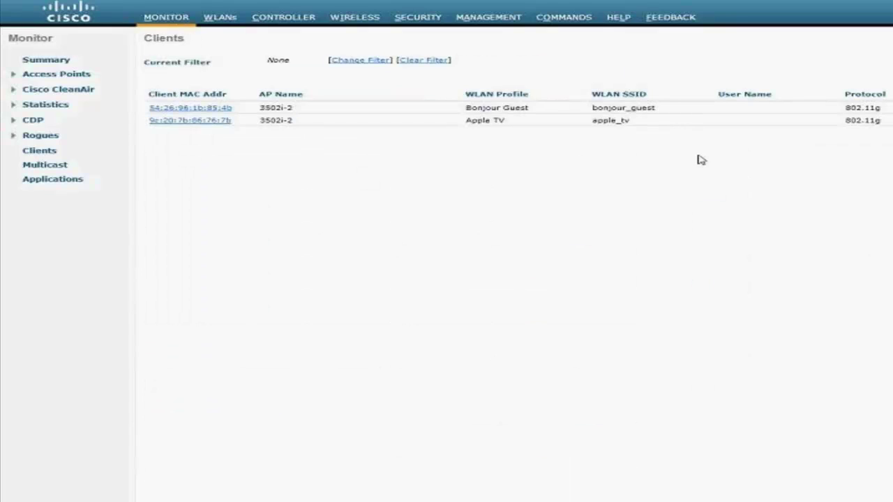
left_click_drag(592, 121, 638, 122)
left_click(515, 212)
left_click(289, 24)
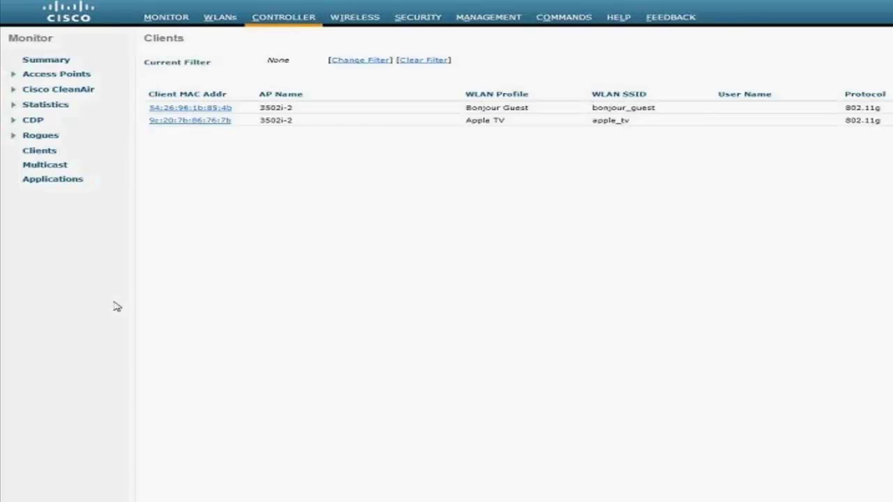
Step: Review the mDNS General and Multicast pages, ending on Controller General with AP Multicast Mode Unicast
left_click(37, 267)
left_click(42, 278)
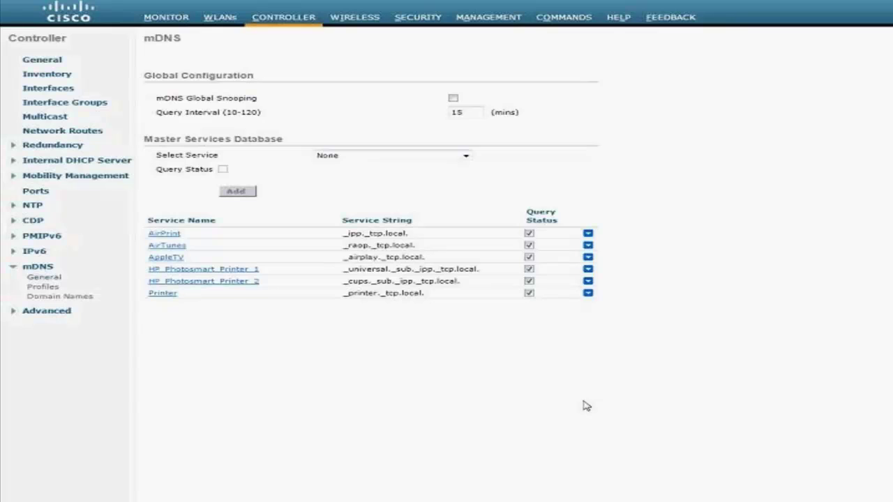
left_click(49, 121)
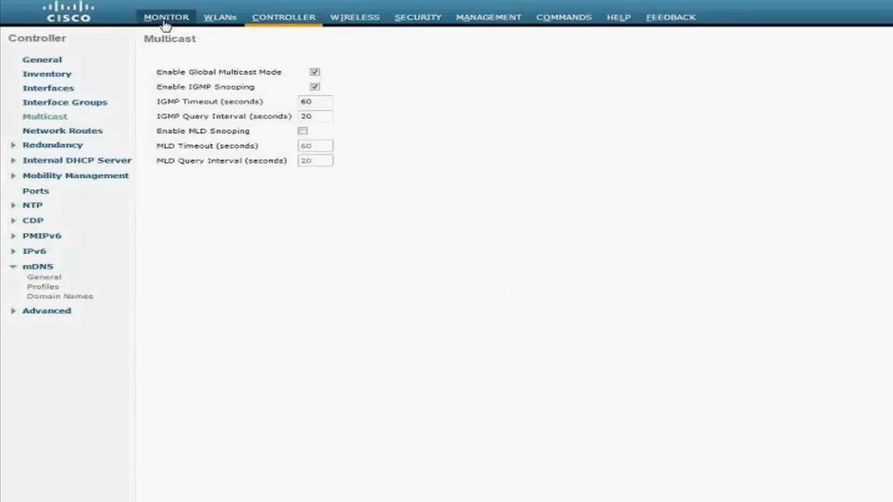
left_click(41, 61)
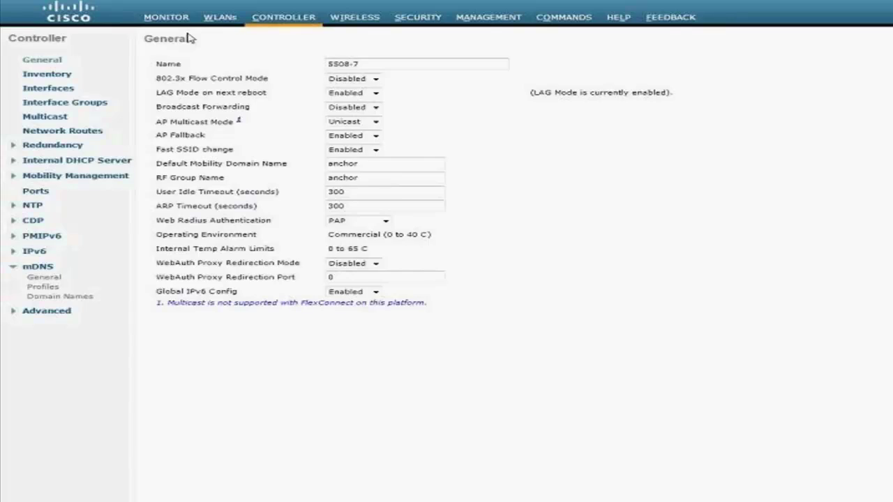
Step: Show the Monitor Summary page reporting 2 current clients and 1 AP
left_click(166, 16)
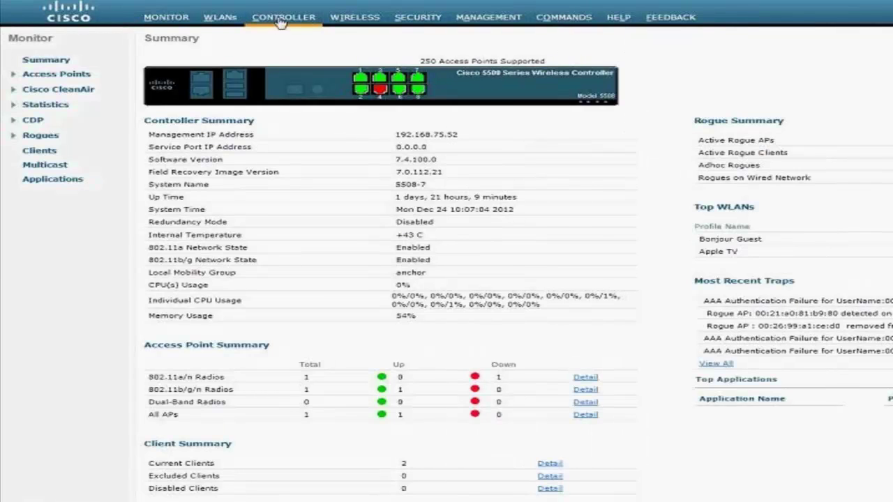
Step: Disable Enable Global Multicast Mode in the controller's Multicast settings
left_click(283, 17)
left_click(44, 117)
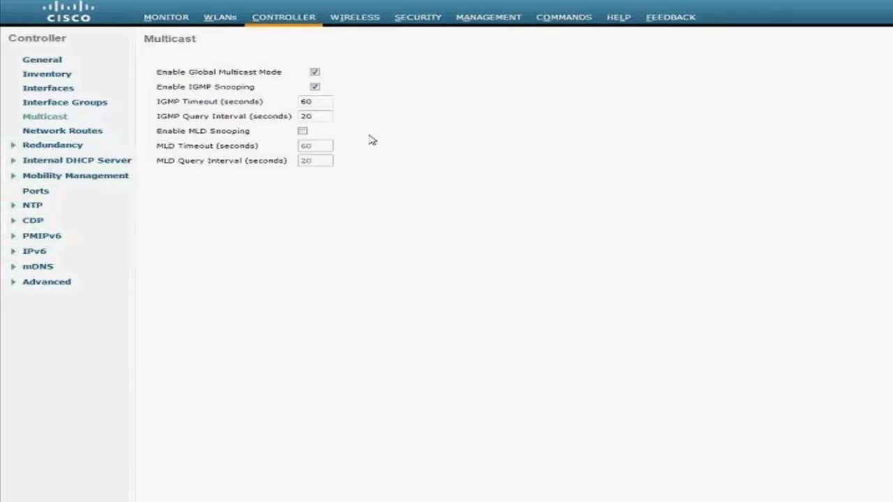
left_click(315, 73)
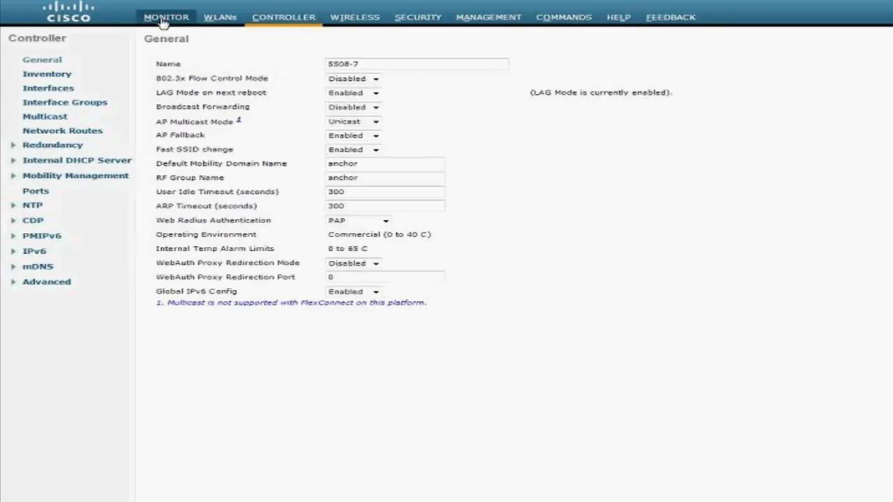
Step: Verify the Monitor Multicast groups list is empty and dismiss the multicast-disabled alert
left_click(161, 19)
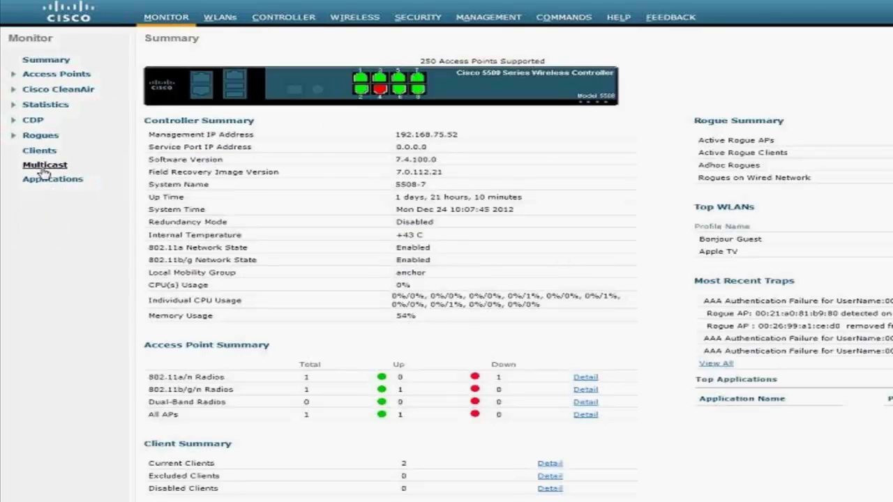
left_click(44, 165)
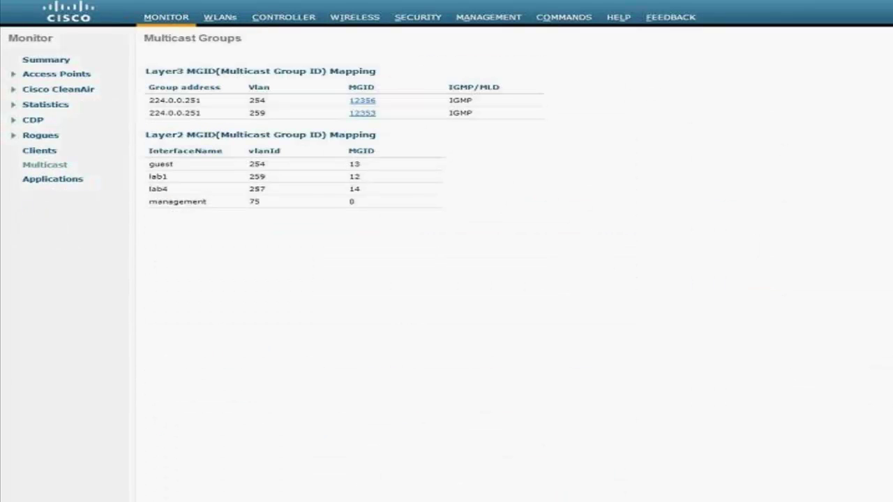
left_click(277, 21)
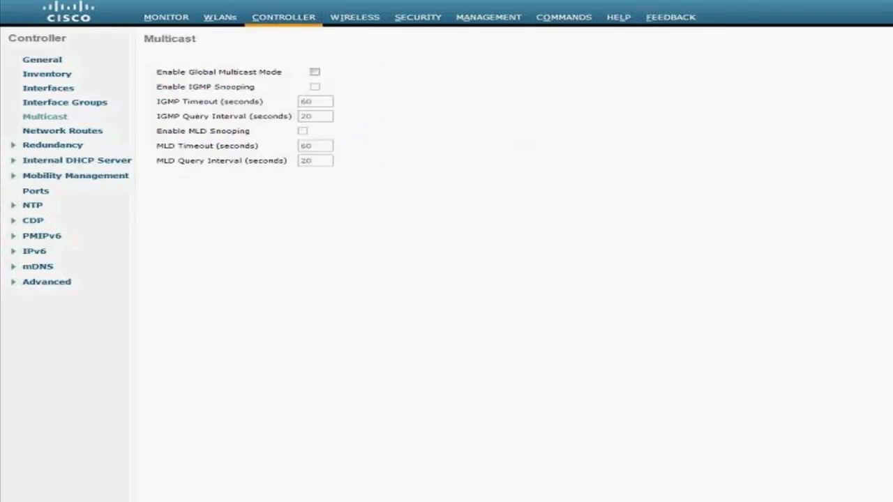
left_click(166, 17)
left_click(59, 167)
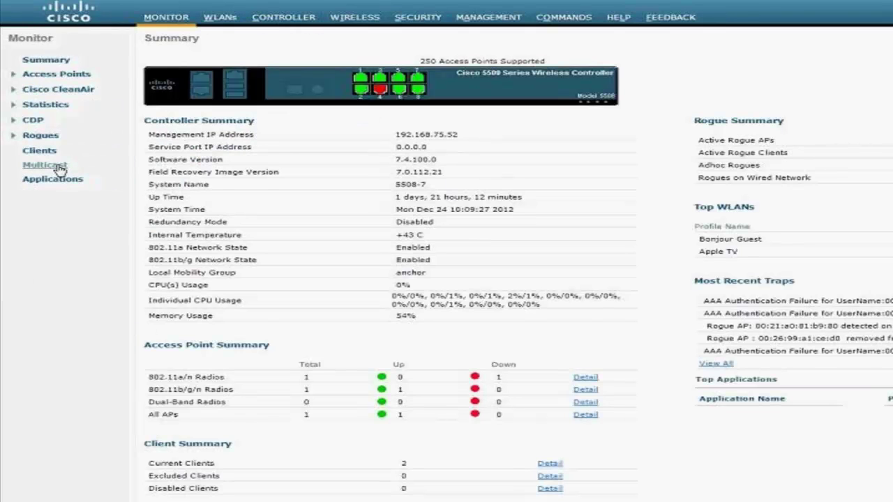
left_click(707, 209)
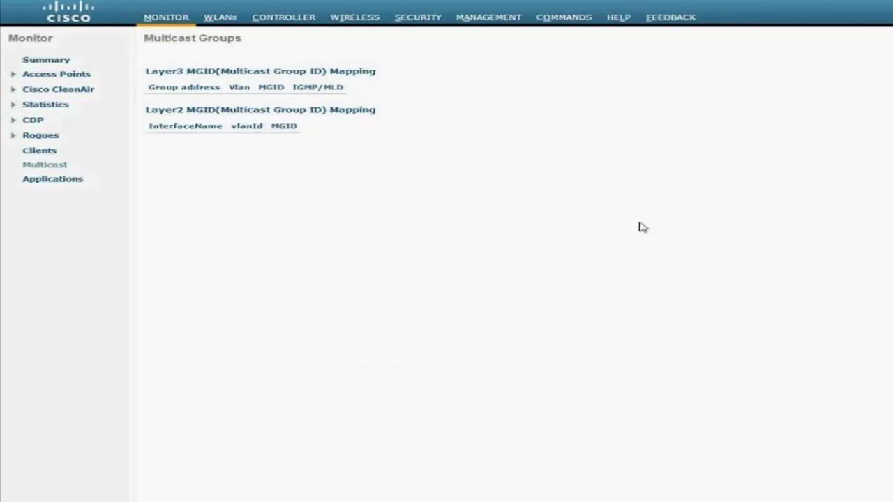
left_click(278, 22)
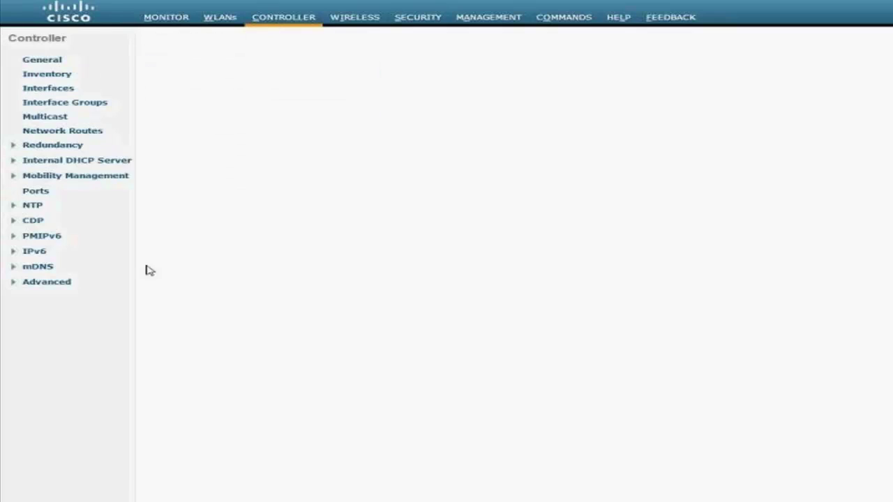
Step: Inspect global mDNS snooping settings and available services, then list the apple_tv and default-mdns-profile profiles
left_click(36, 272)
left_click(43, 278)
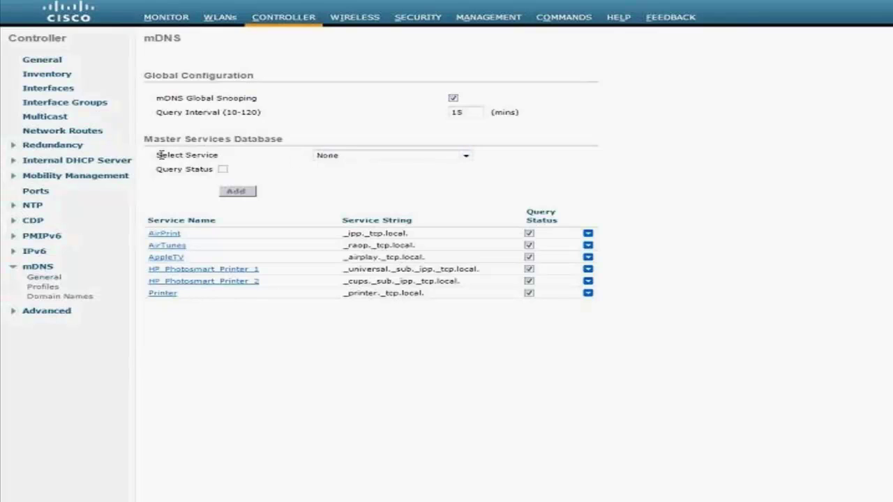
left_click(402, 158)
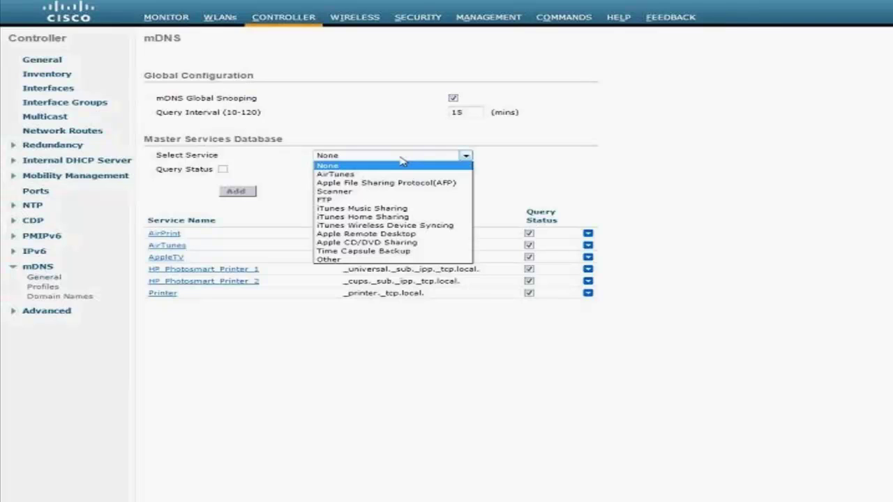
left_click(321, 433)
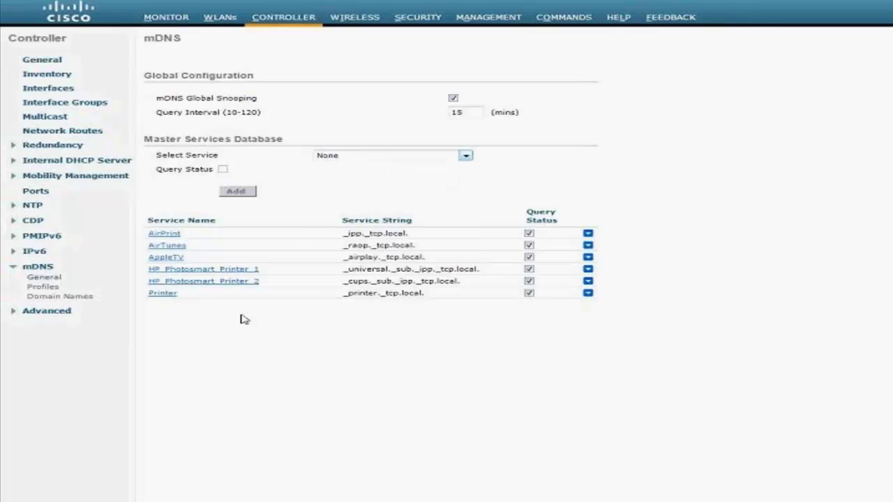
left_click(39, 292)
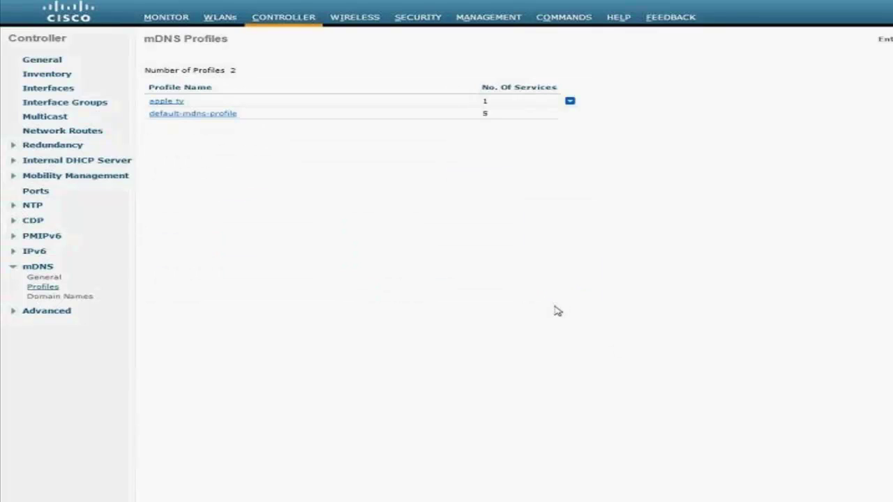
Step: Check the apple_tv profile's service options, then view default-mdns-profile with 5 services and 2 WLANs
left_click(165, 103)
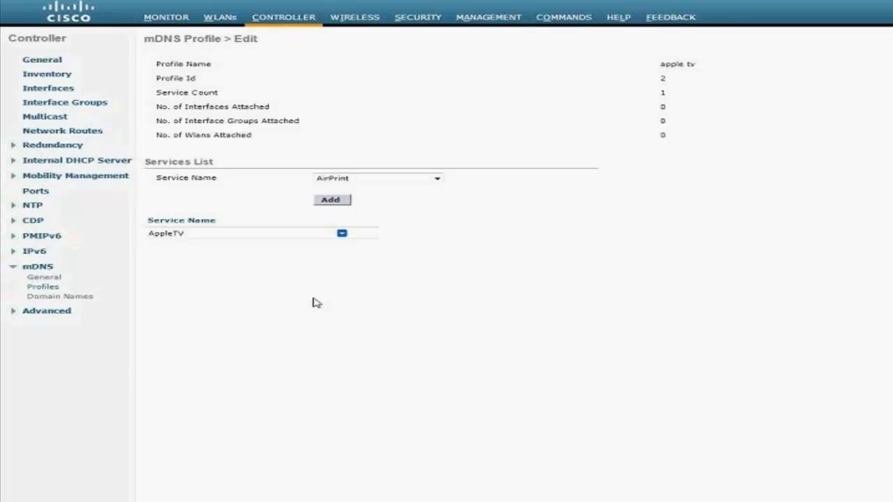
left_click(395, 180)
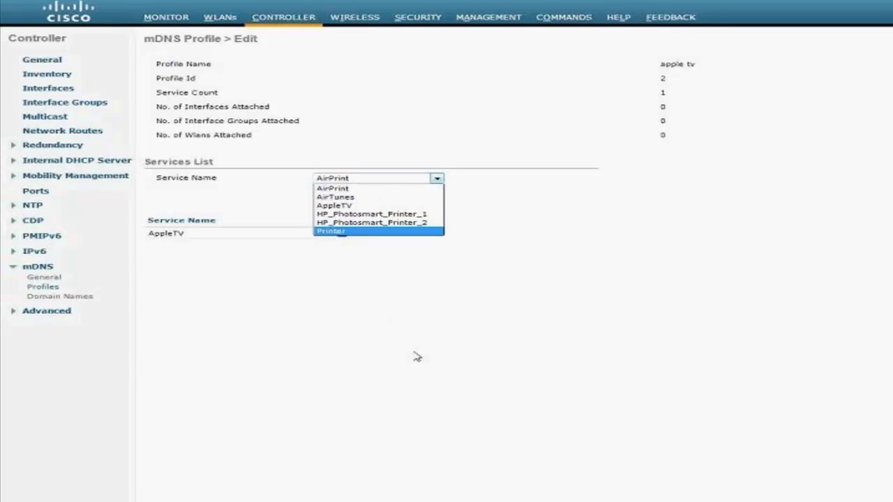
left_click(409, 359)
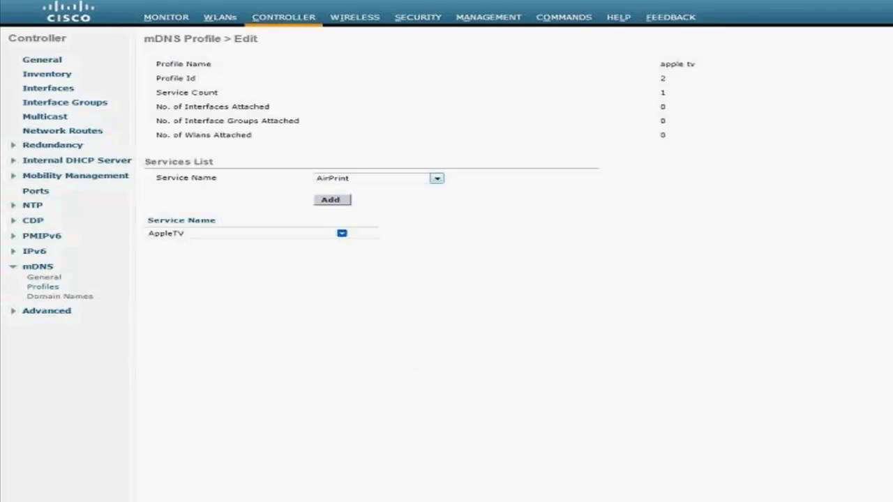
key("alt+Left")
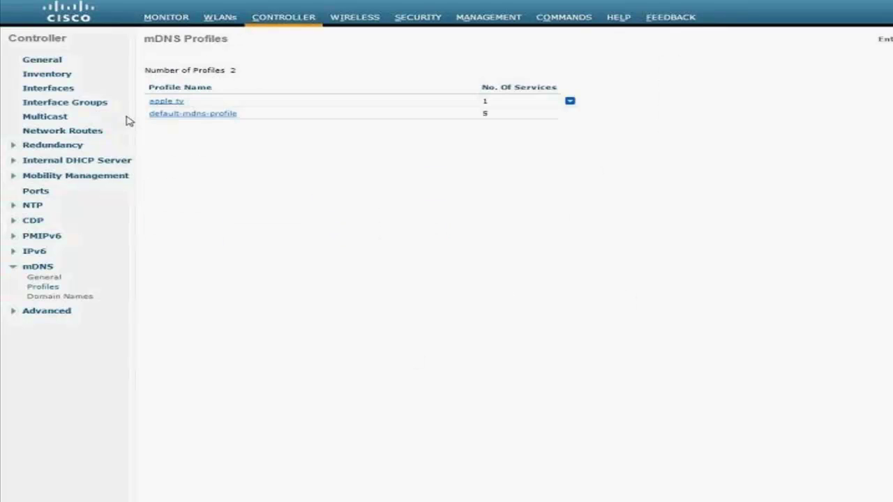
left_click(212, 116)
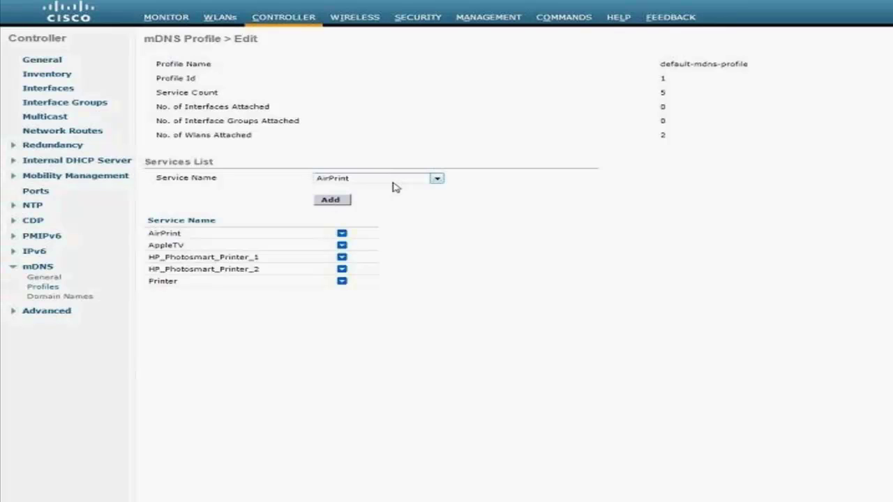
Step: Show mDNS Domain Names, highlighting Apple-TV-2.local. on VLAN 259 and the wired host on VLAN 254
left_click(60, 299)
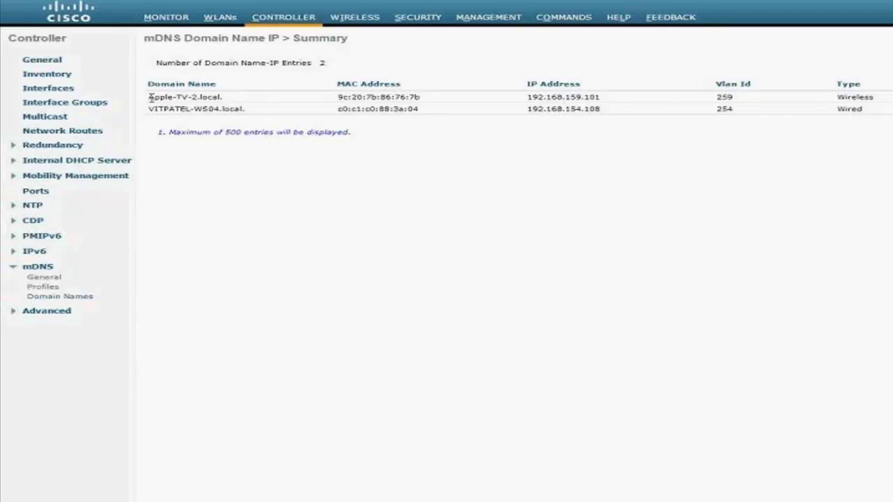
left_click_drag(151, 98, 870, 103)
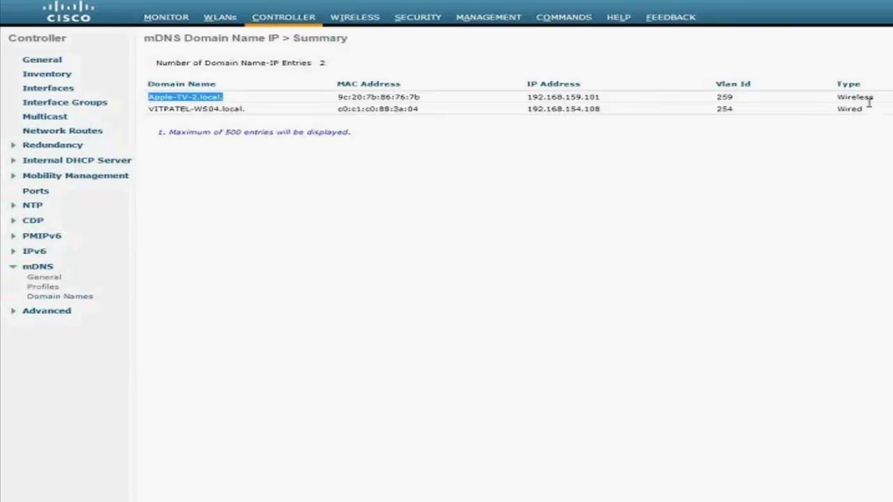
left_click(885, 97)
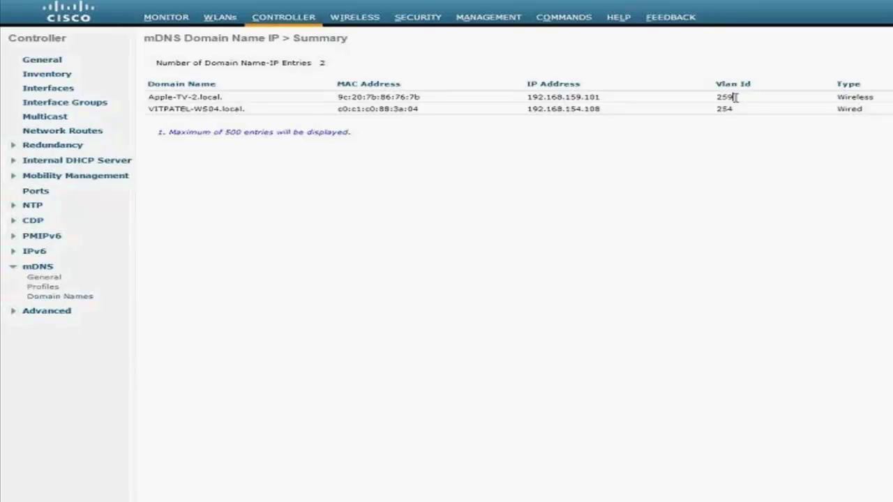
left_click_drag(736, 97, 712, 98)
left_click_drag(719, 108, 745, 109)
left_click(171, 16)
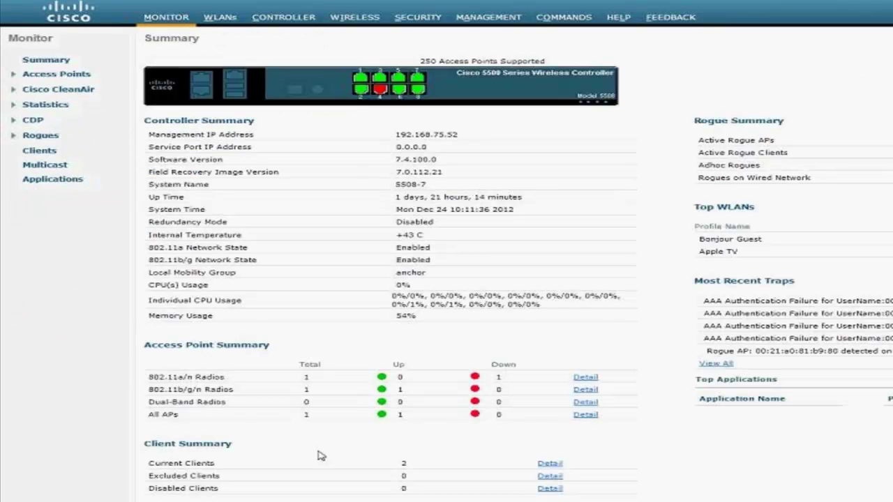
Step: Inspect the Bonjour Guest client's details, highlighting its IPv4 address on VLAN 254
left_click(550, 464)
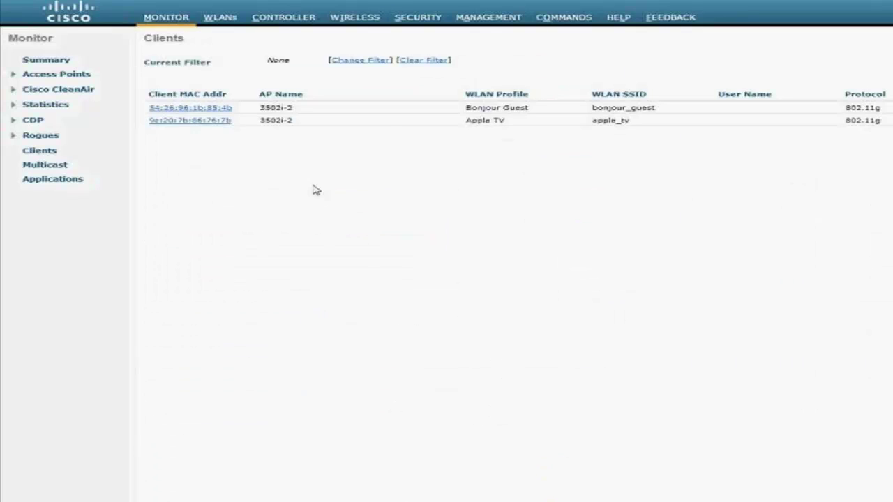
left_click(209, 109)
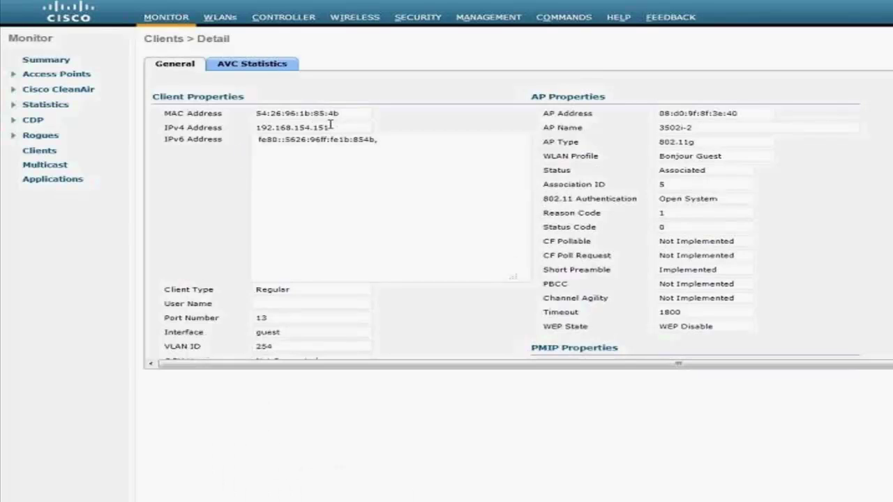
left_click_drag(331, 127, 280, 127)
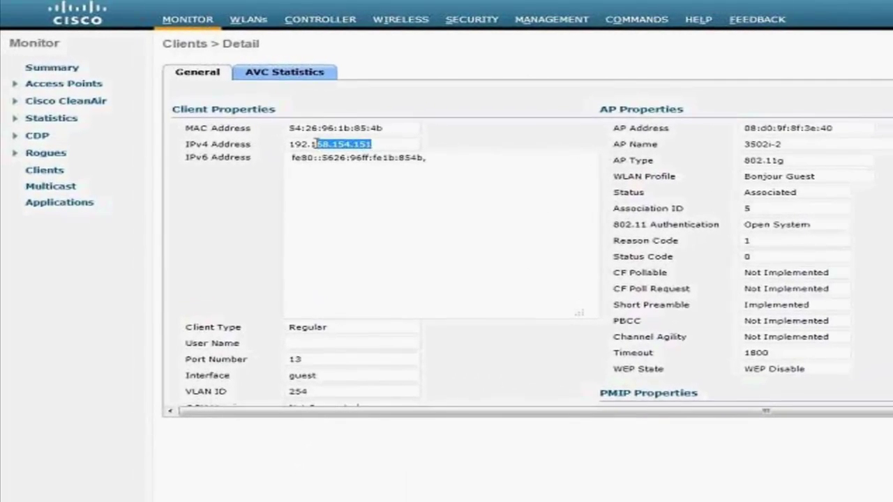
left_click(318, 21)
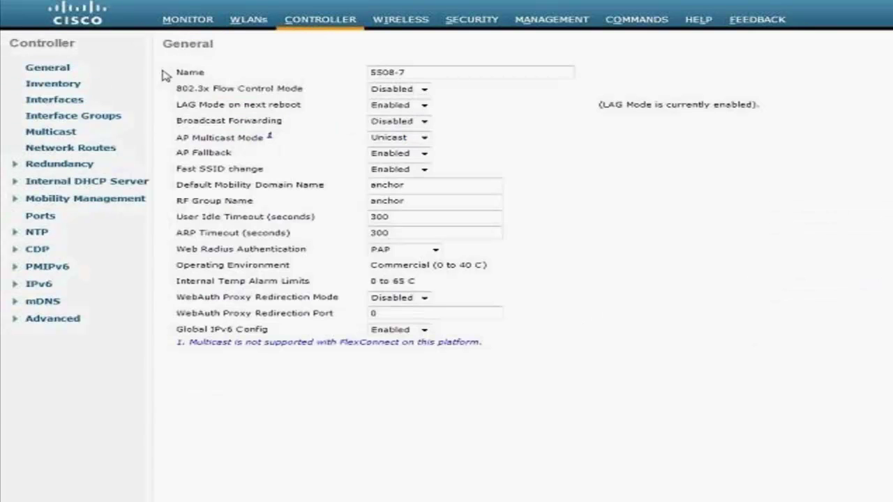
Step: Check the controller Interfaces' VLANs and IP addresses, then show the two-client Monitor Clients list
left_click(48, 103)
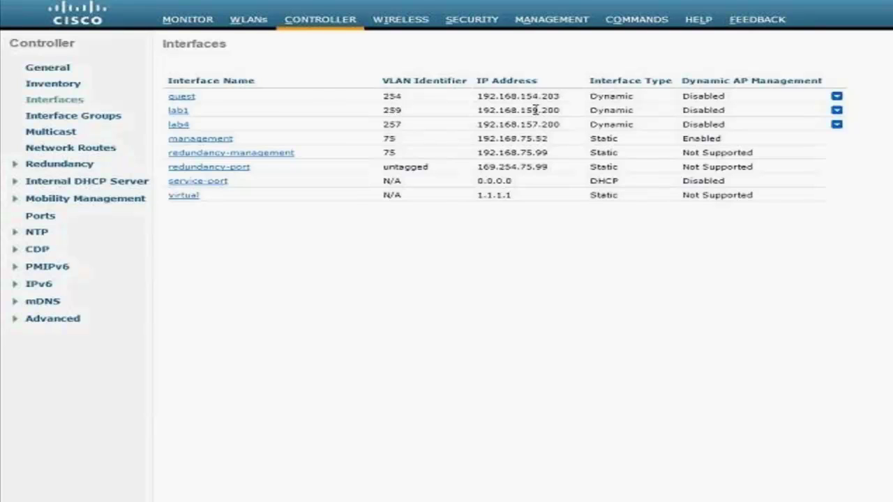
left_click(176, 23)
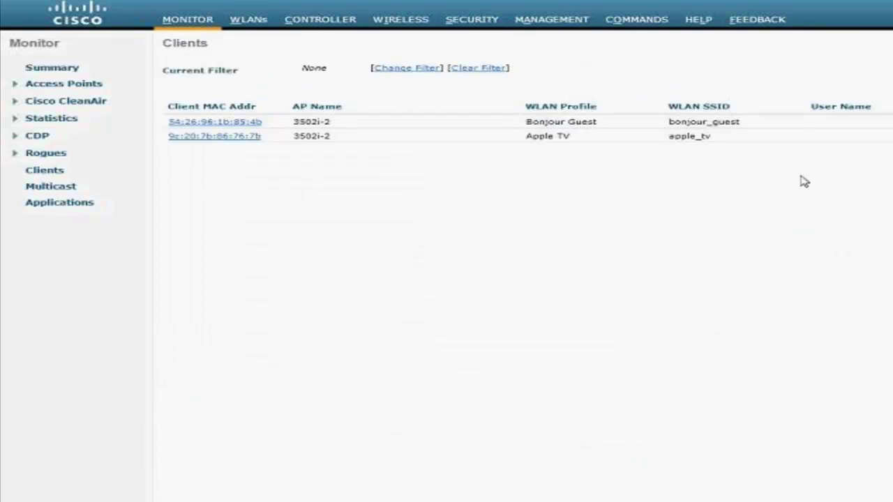
Step: Inspect the Apple TV client's details, highlighting its IPv4 address on VLAN 259
left_click(240, 138)
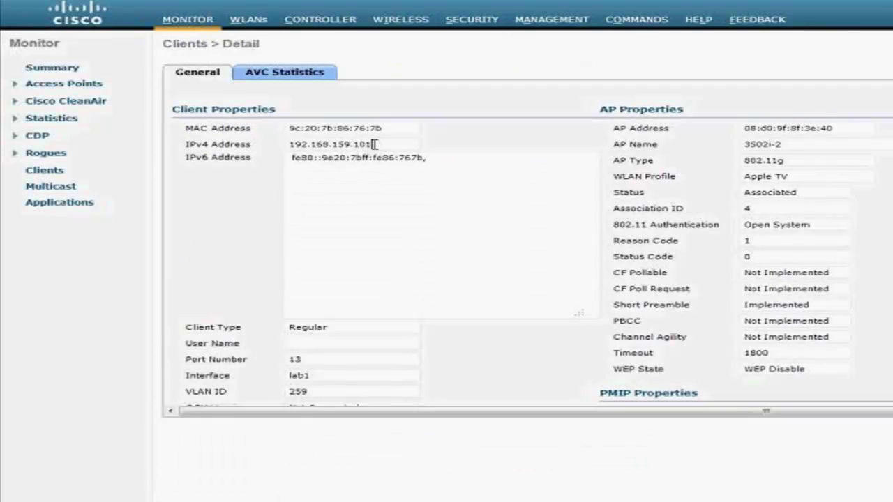
left_click_drag(374, 144, 328, 145)
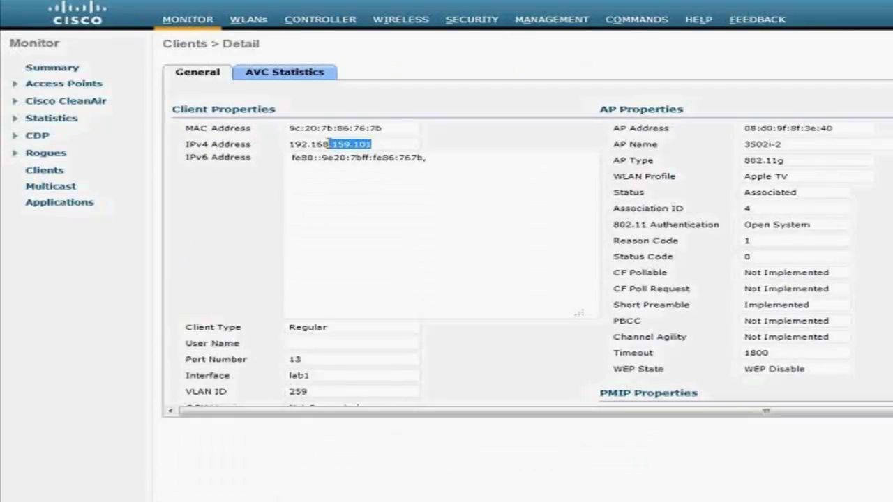
left_click(187, 21)
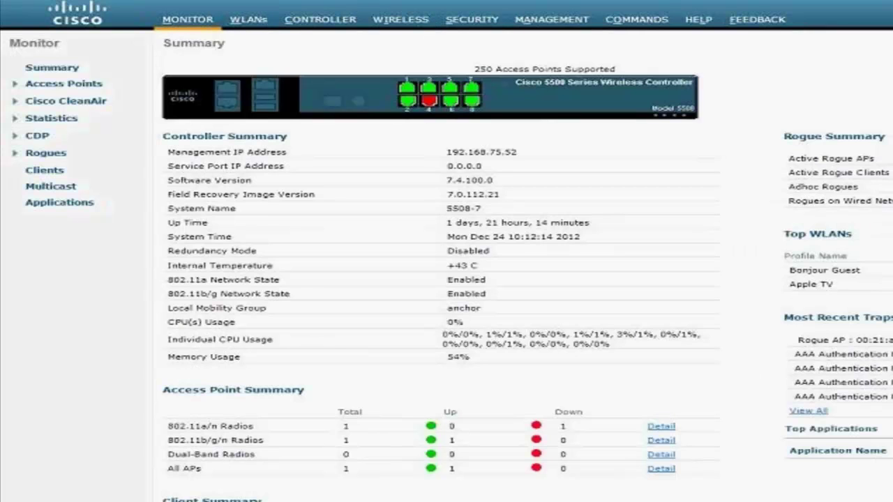
Step: Check that WLAN 2 (Bonjour Guest) has mDNS snooping enabled with default-mdns-profile under Advanced
left_click(248, 20)
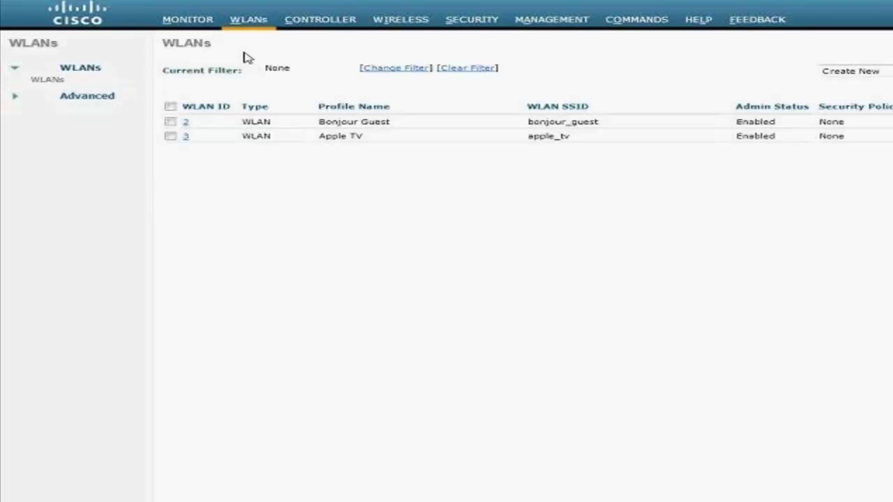
left_click(185, 124)
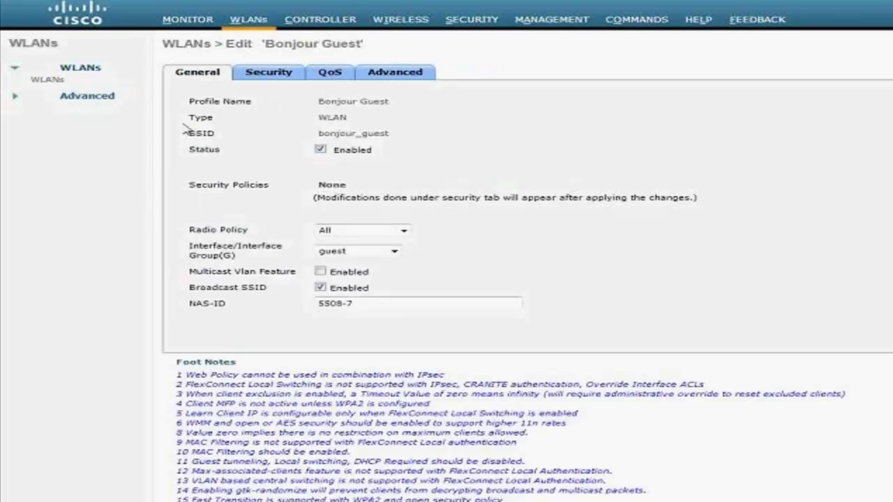
left_click(418, 76)
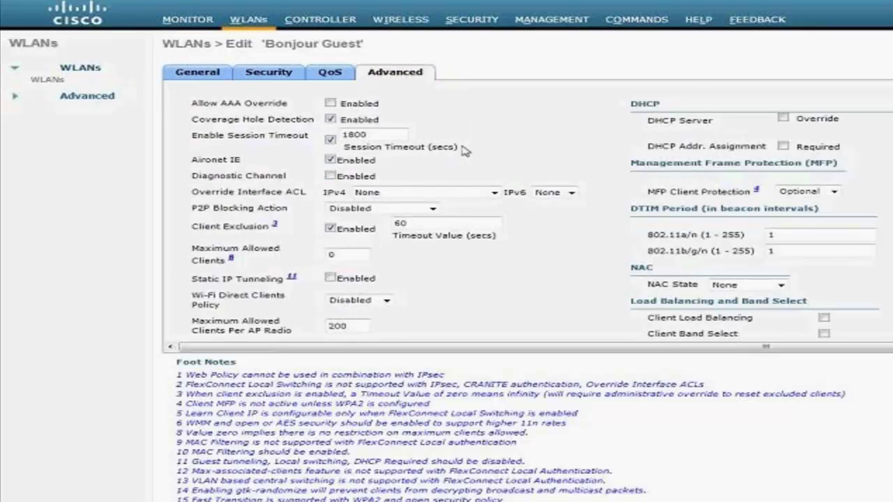
scroll(607, 220, "down", 5)
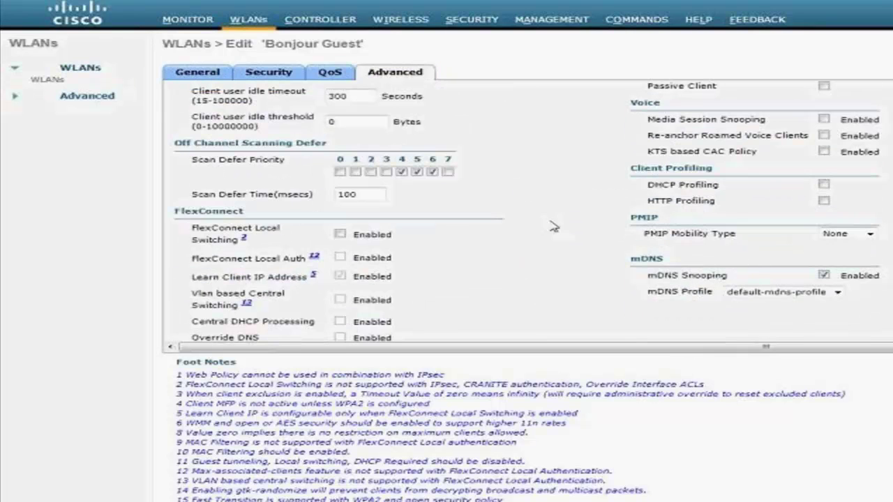
left_click_drag(631, 259, 673, 261)
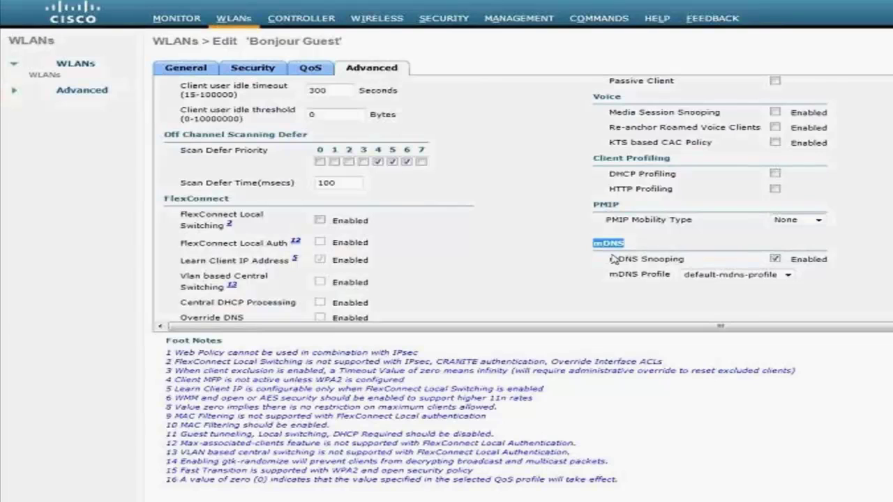
left_click(816, 278)
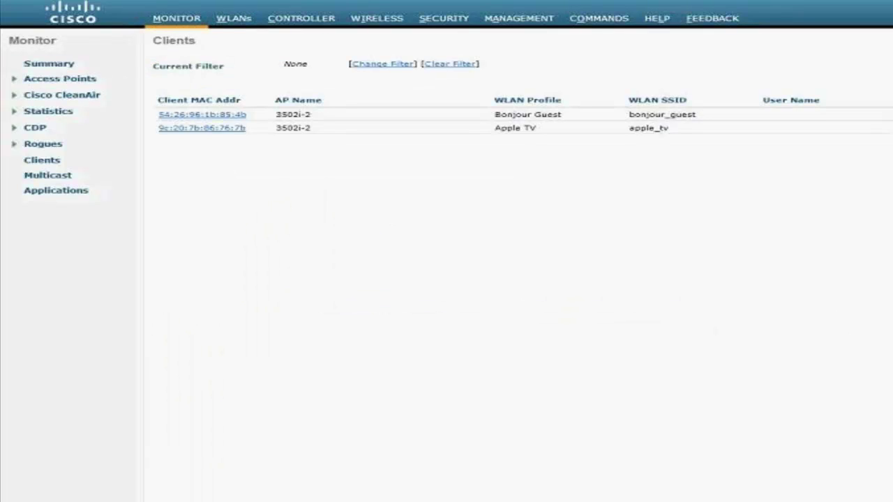
key("alt+Tab")
key("alt+Tab")
key("alt+Tab")
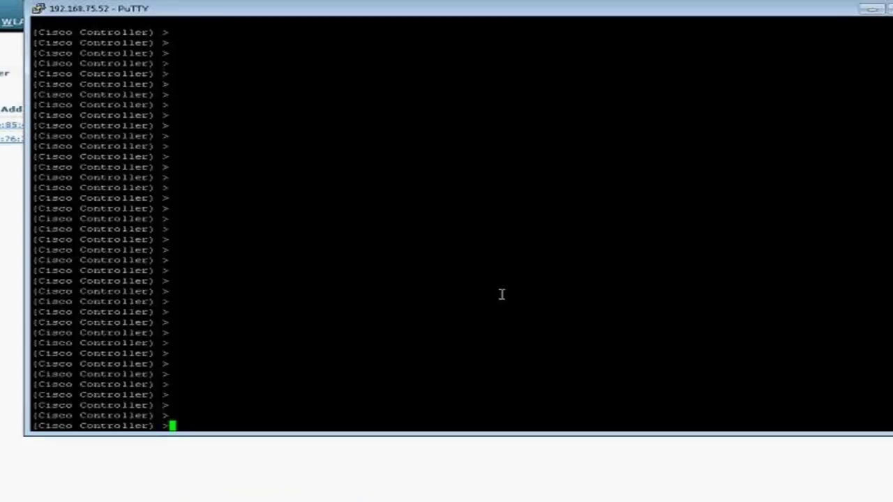
Step: Run 'show mdns service summary', then 'show mdns service detailed AppleTV' to see its two providers
type("show mdns service summary")
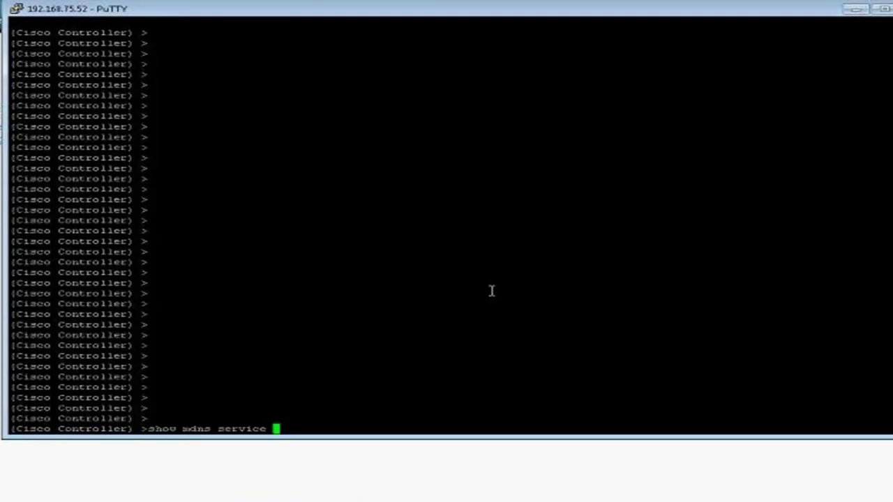
key("Return")
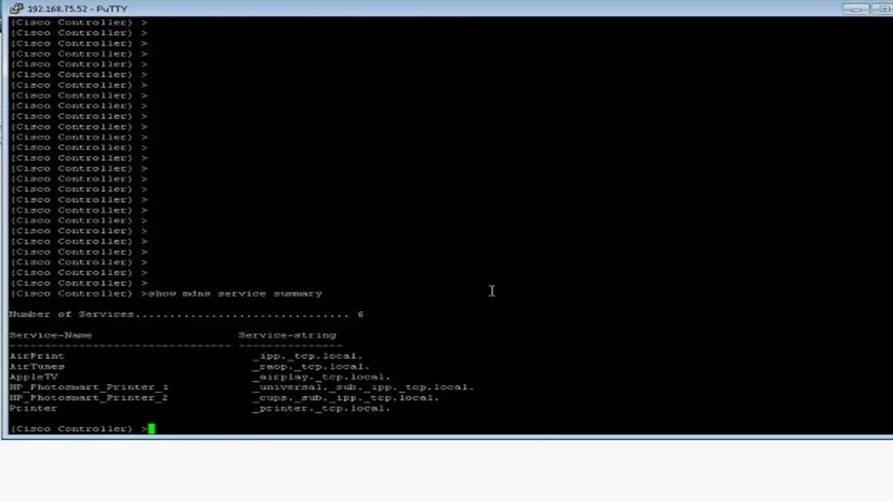
type("show mdns service summary")
key("BackSpace")
key("BackSpace")
key("BackSpace")
key("BackSpace")
key("BackSpace")
key("BackSpace")
key("BackSpace")
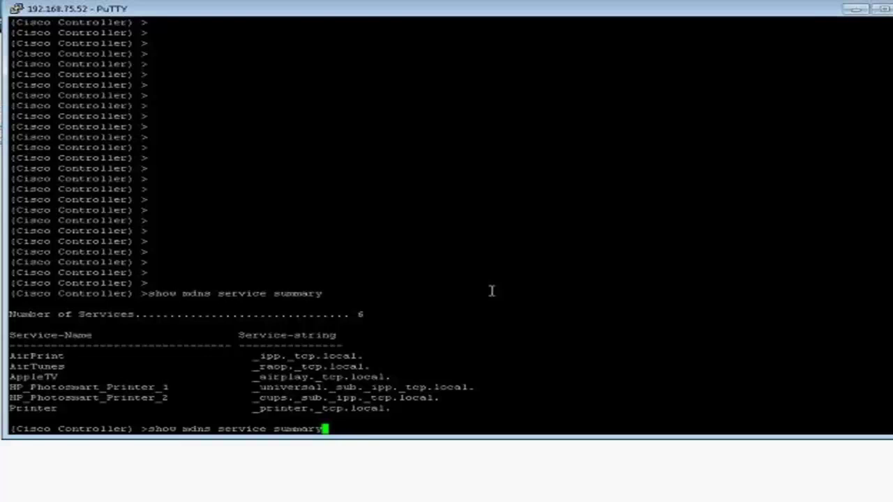
key("BackSpace")
type("detailed")
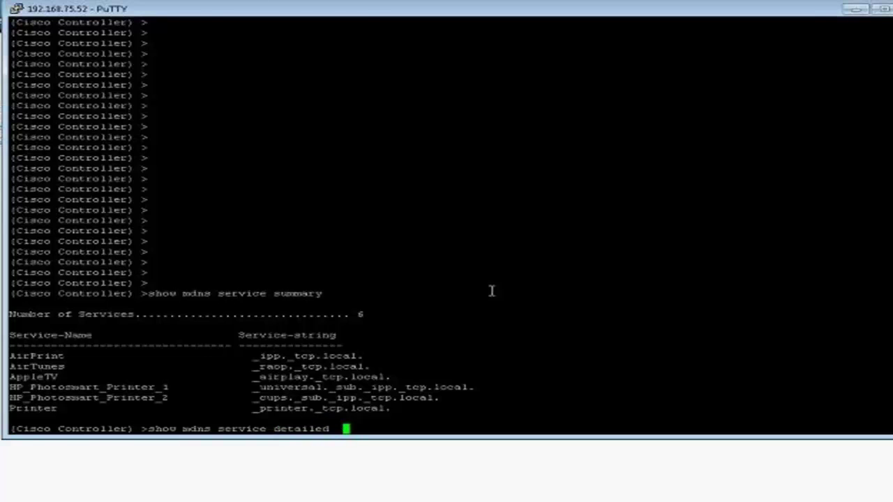
left_click_drag(9, 371, 61, 377)
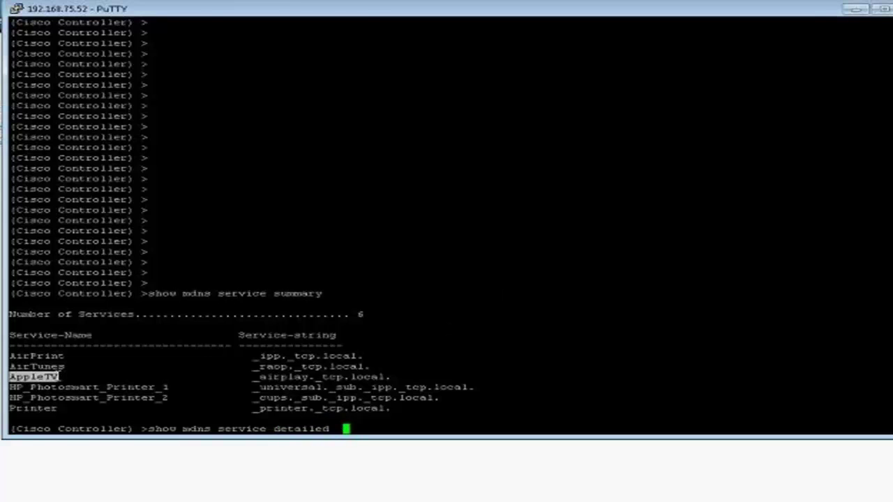
right_click(60, 377)
key("Return")
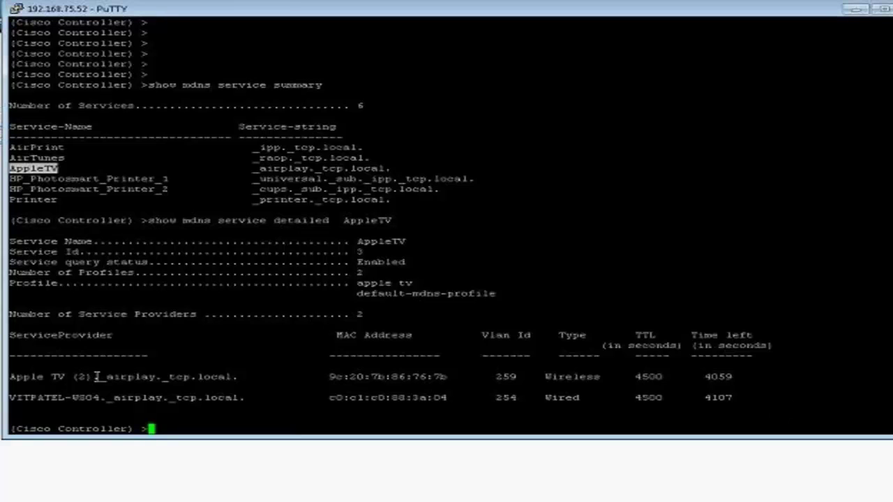
left_click_drag(101, 377, 253, 379)
left_click(264, 432)
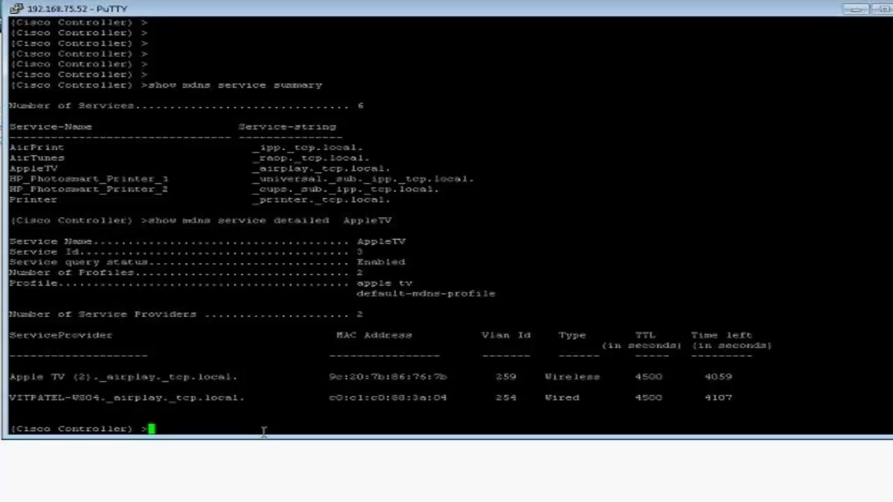
Step: Show the mDNS profile summary and default-mdns-profile details, then return to the web MONITOR summary
type("show mdns profile summary")
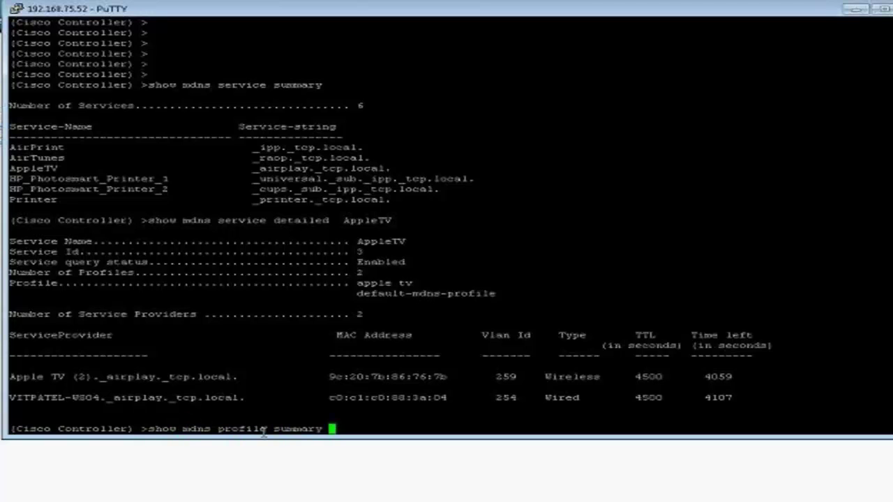
key("Return")
key("Up")
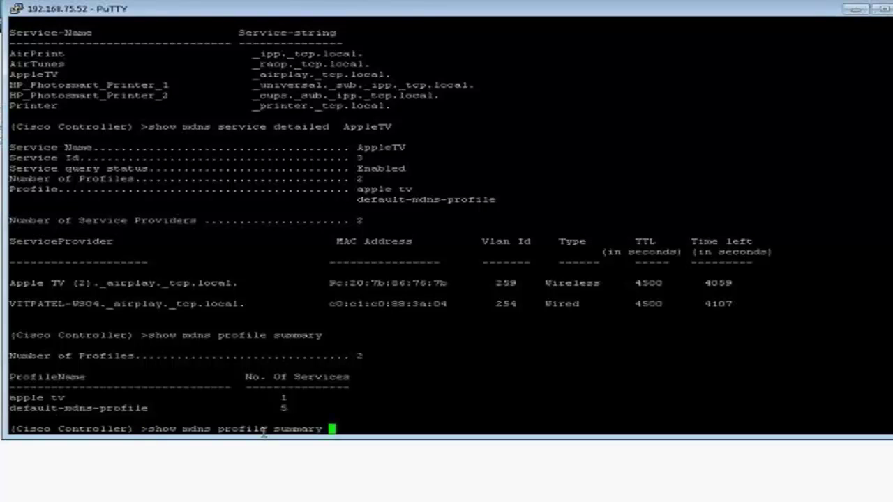
key("BackSpace")
key("BackSpace")
key("BackSpace")
key("BackSpace")
key("BackSpace")
key("BackSpace")
key("BackSpace")
key("BackSpace")
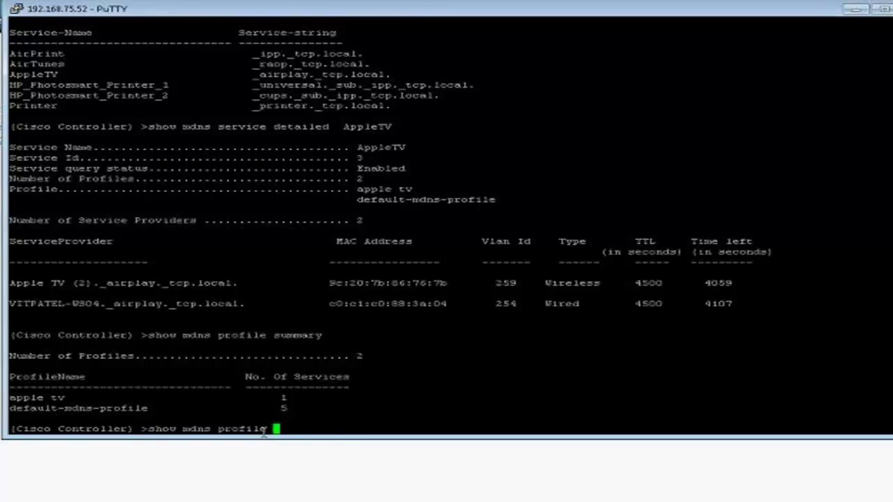
type("detailed")
left_click_drag(11, 409, 149, 410)
right_click(149, 410)
key("Return")
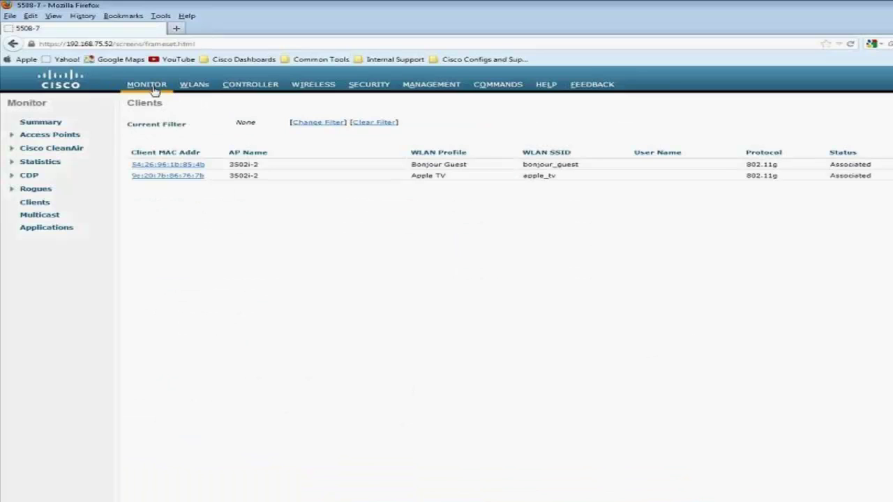
left_click(153, 85)
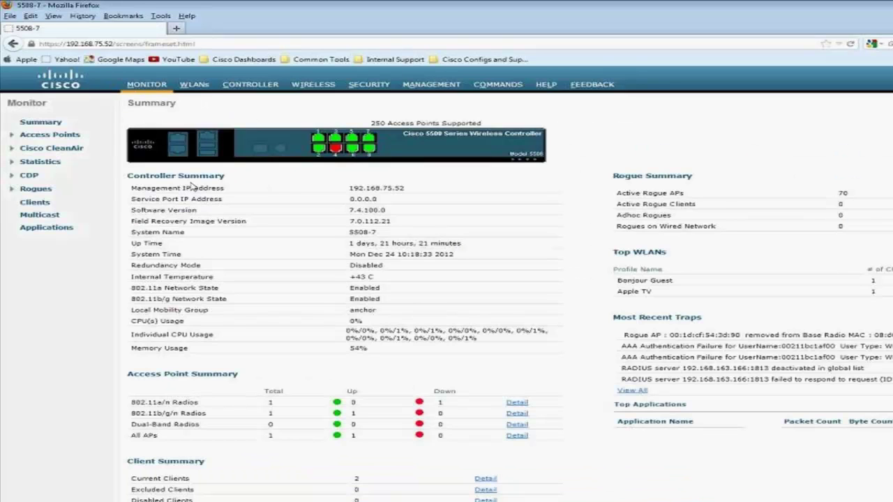